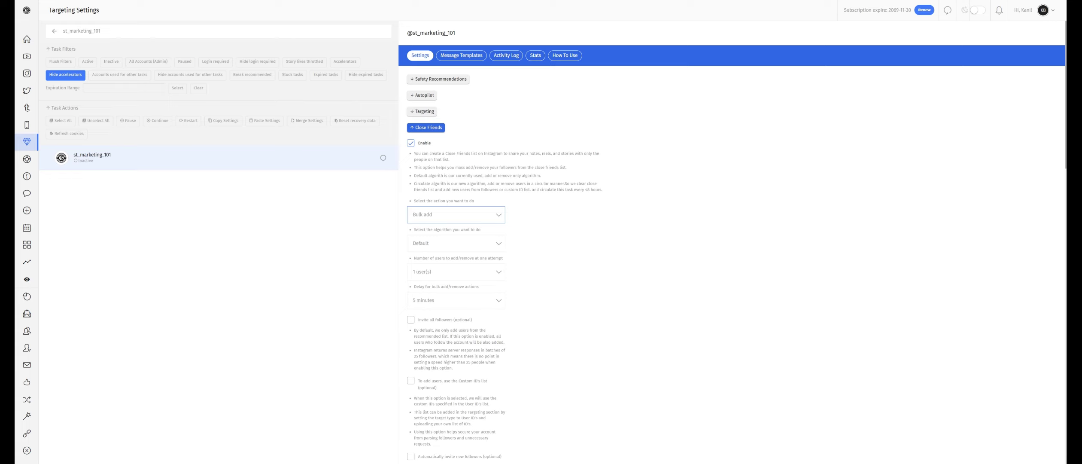
Set the Close Friends bulk add to 20 users per attempt with a 3-minute delay between actions
click(540, 215)
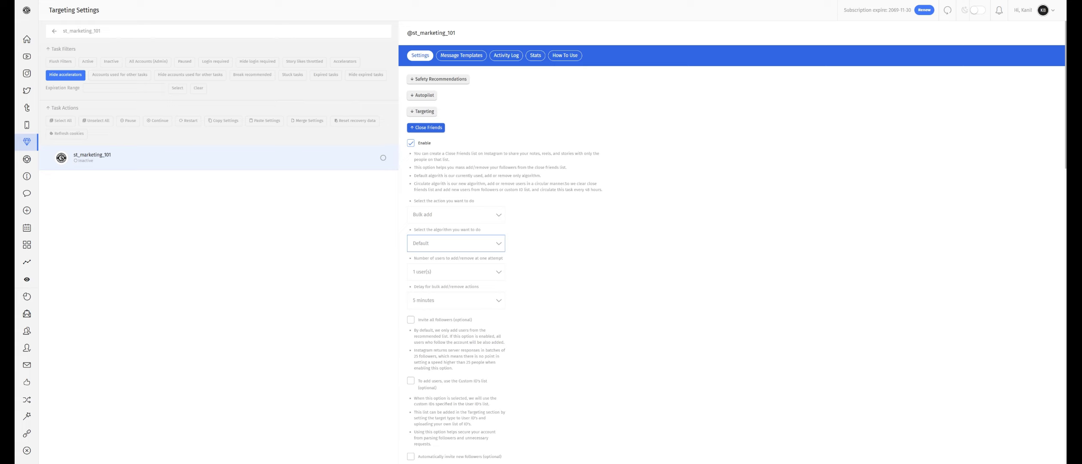
click(576, 245)
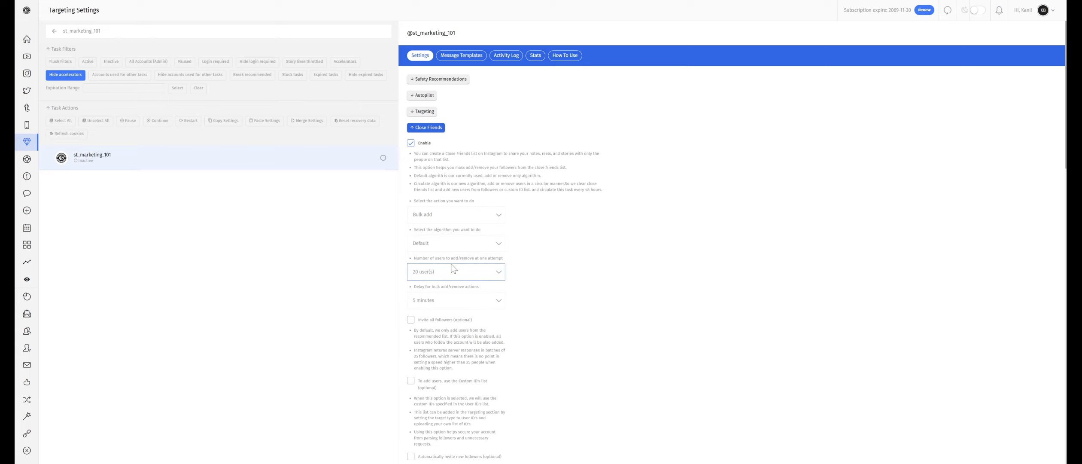
click(451, 111)
click(450, 259)
click(469, 300)
click(466, 287)
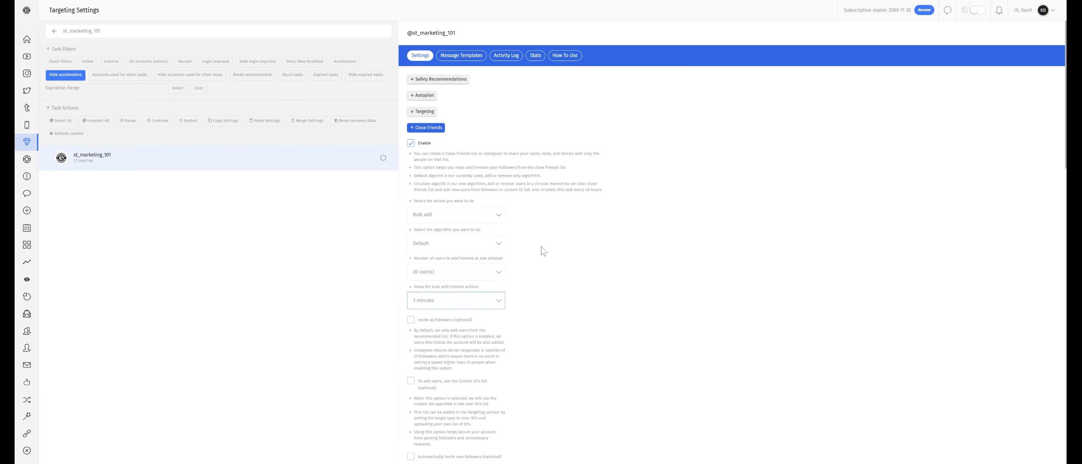
click(478, 270)
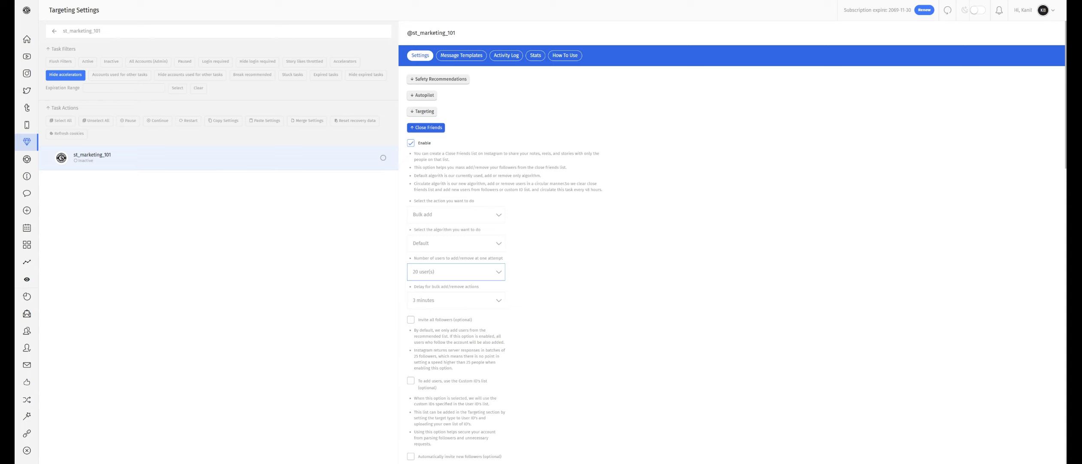
scroll(460, 305, down, 3)
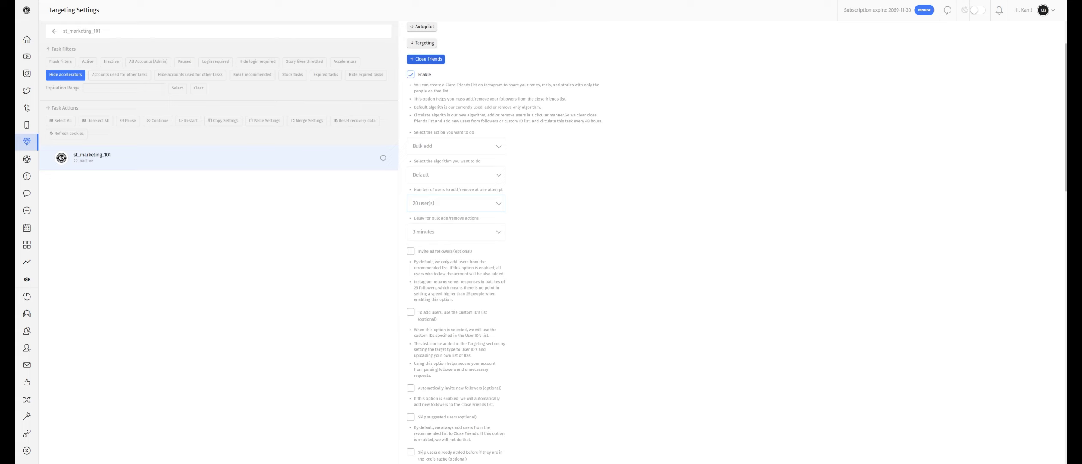
click(442, 255)
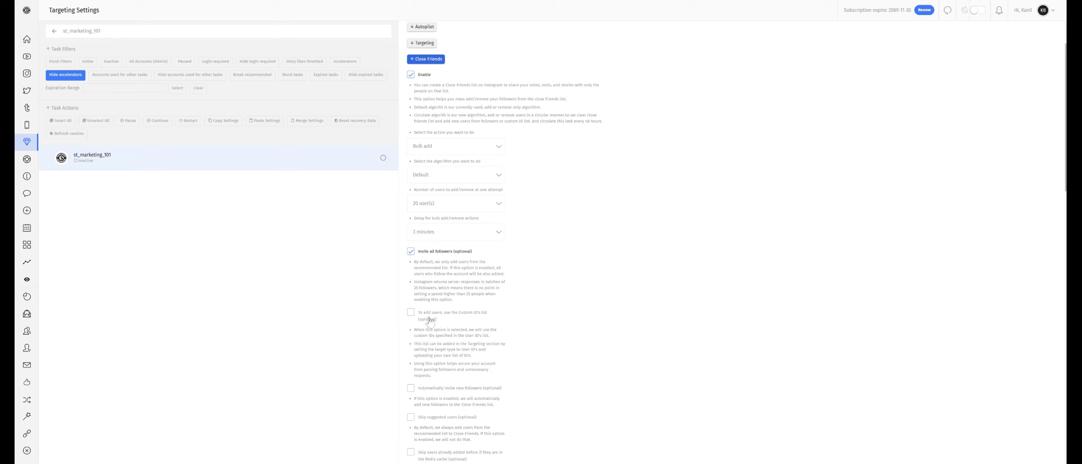
scroll(501, 201, up, 2)
scroll(502, 197, down, 4)
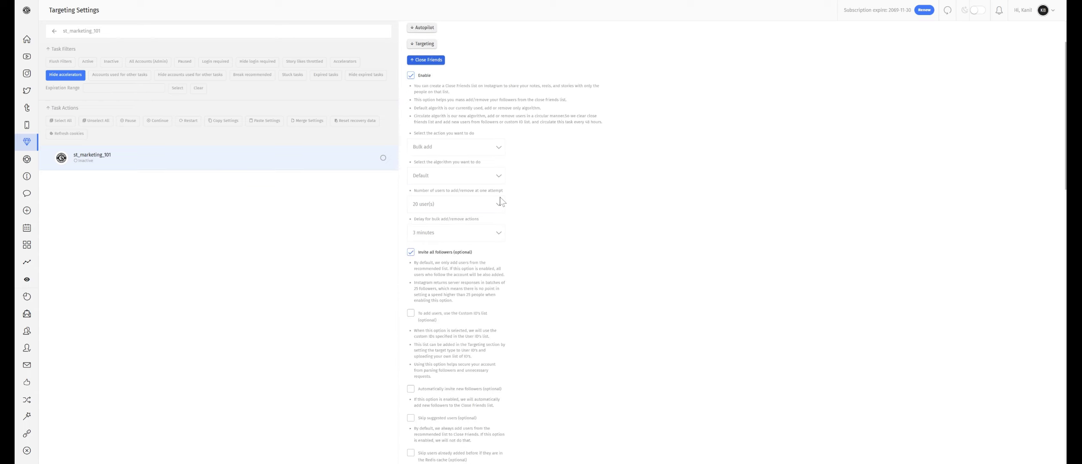
click(457, 188)
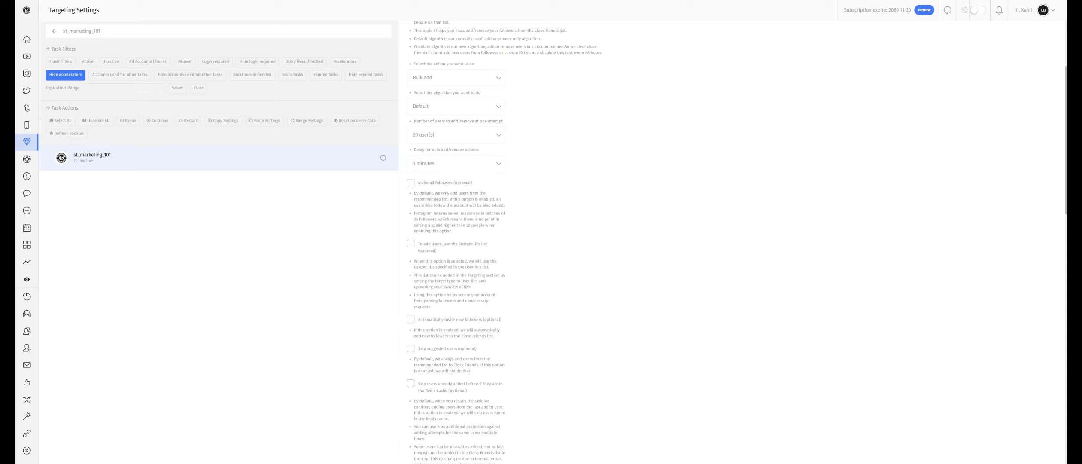
Examine the optional Close Friends settings, from the invite and skip options down to the whitelisted users list
scroll(457, 288, down, 2)
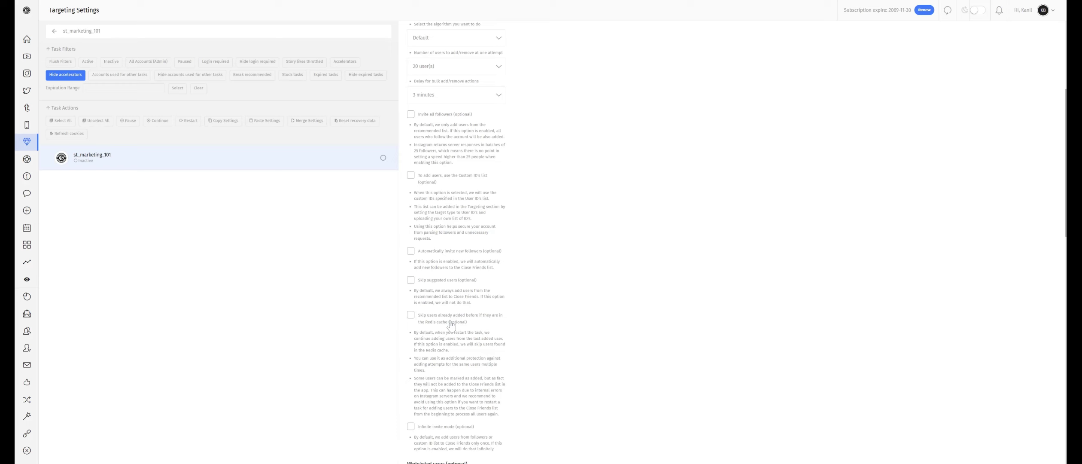
scroll(451, 319, down, 2)
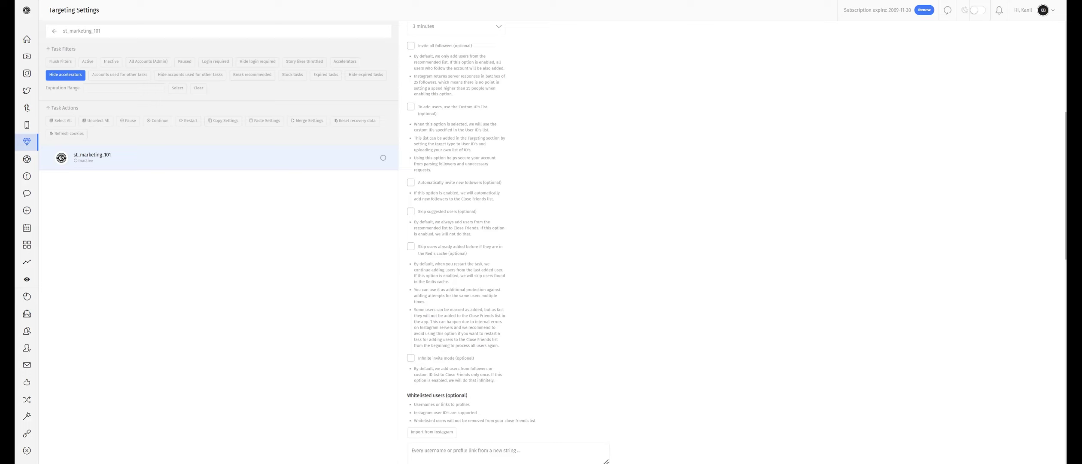
scroll(451, 291, down, 2)
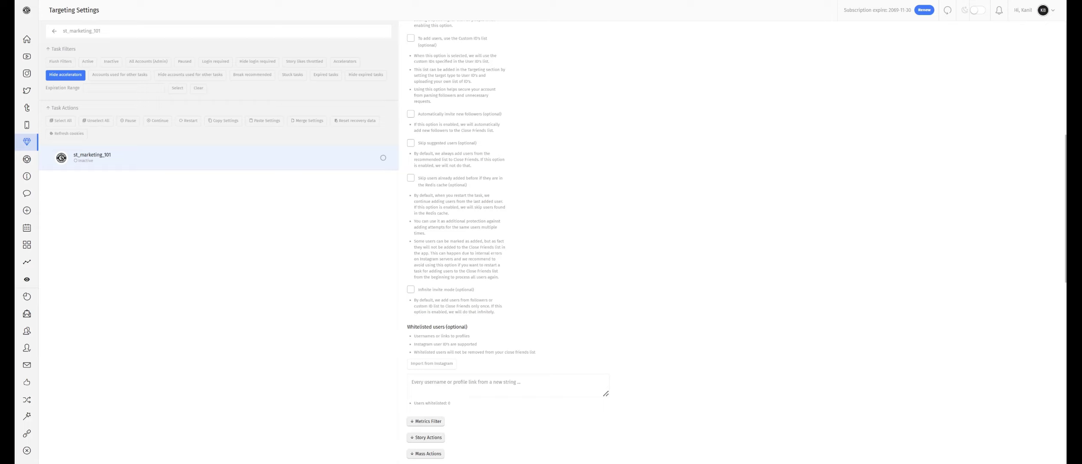
scroll(498, 314, down, 2)
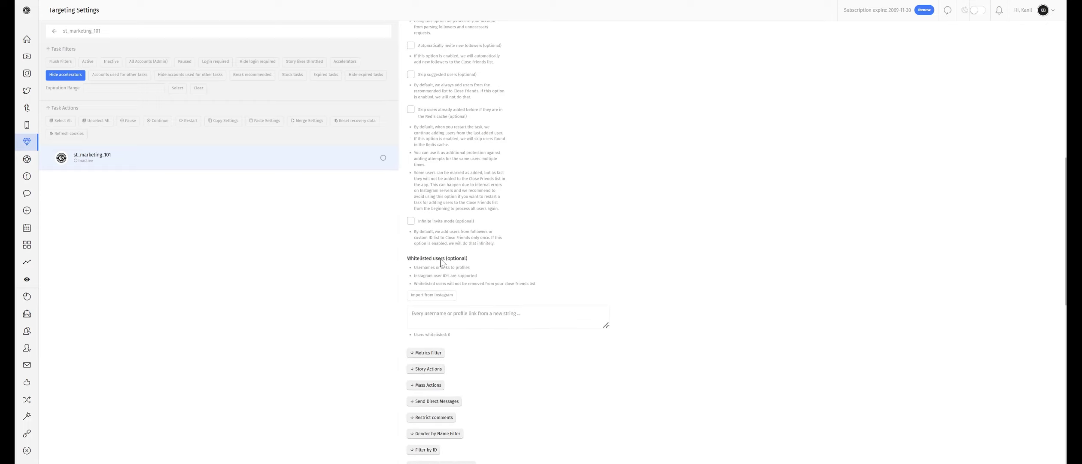
click(447, 294)
scroll(535, 222, up, 10)
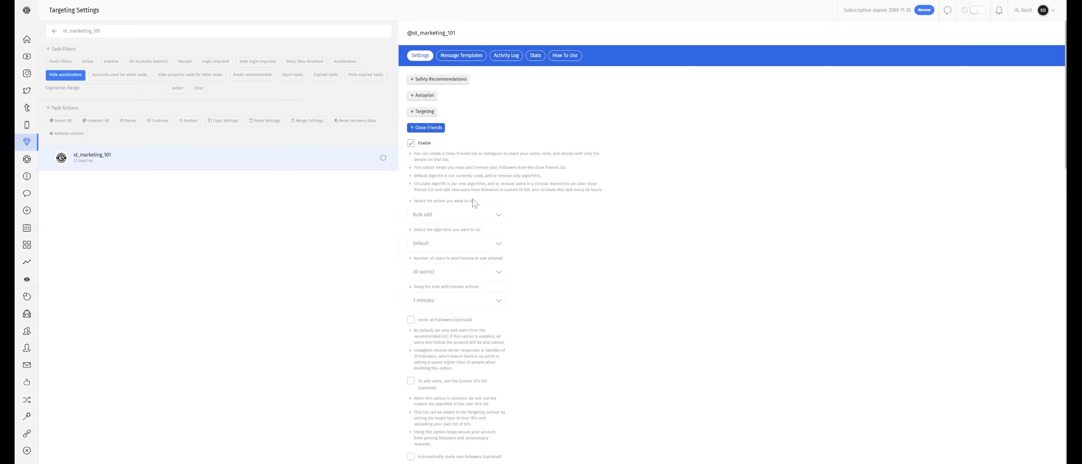
Set the targeting type to Reels Feed (likers) and add Reels Feed as a target
click(422, 111)
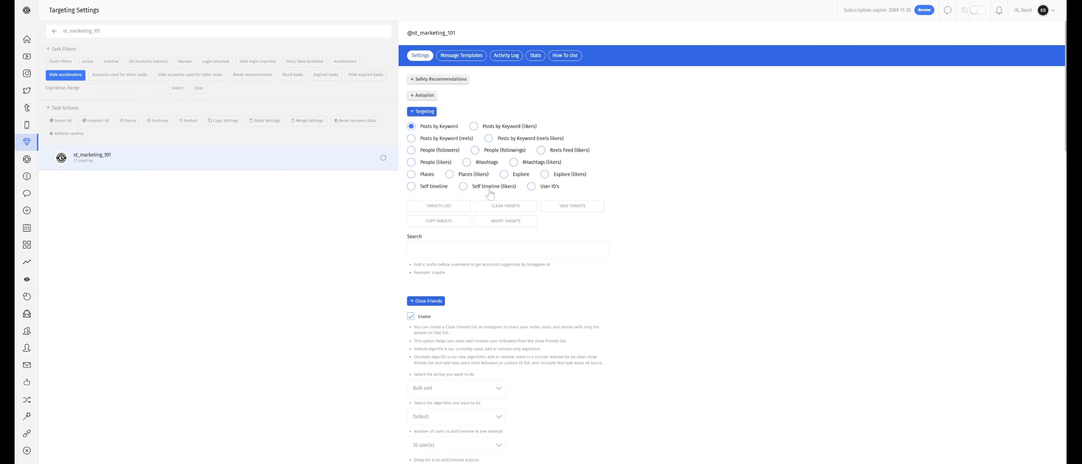
click(549, 151)
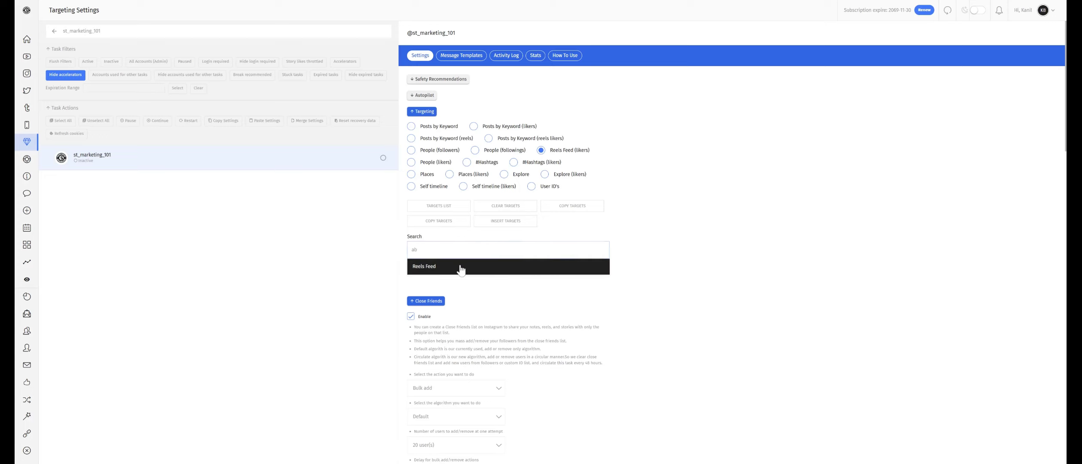
click(459, 266)
key(ctrl+a)
key(BackSpace)
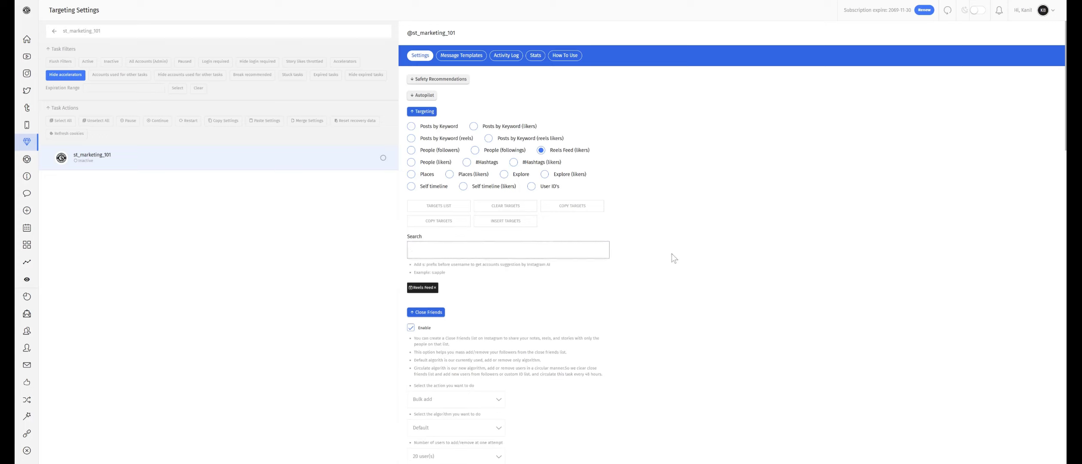
click(674, 251)
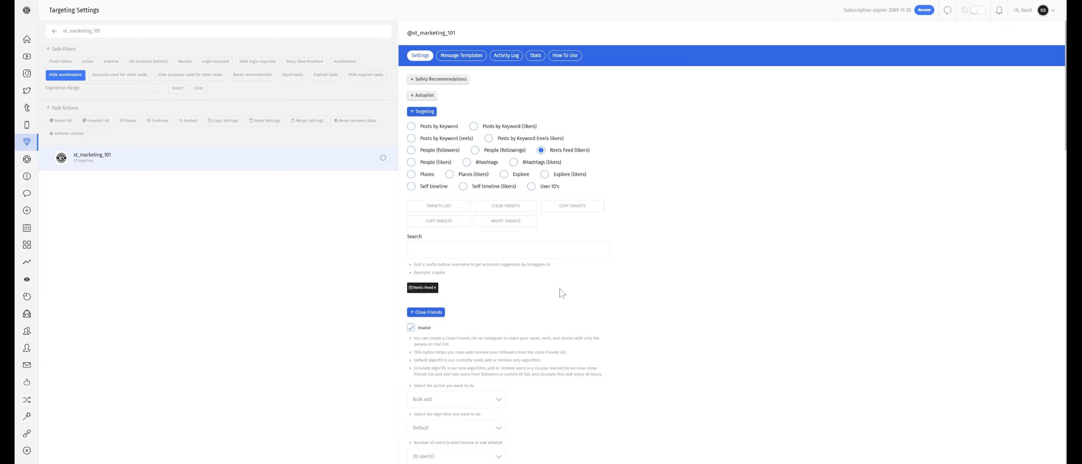
Enable inviting all followers, automatically inviting new followers and skipping suggested users in the Close Friends settings
scroll(558, 288, down, 5)
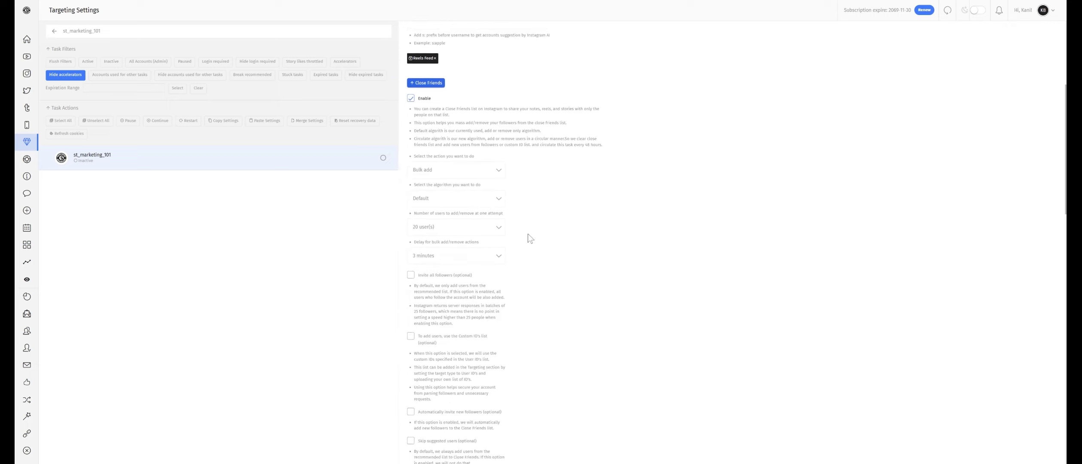
scroll(526, 232, down, 1)
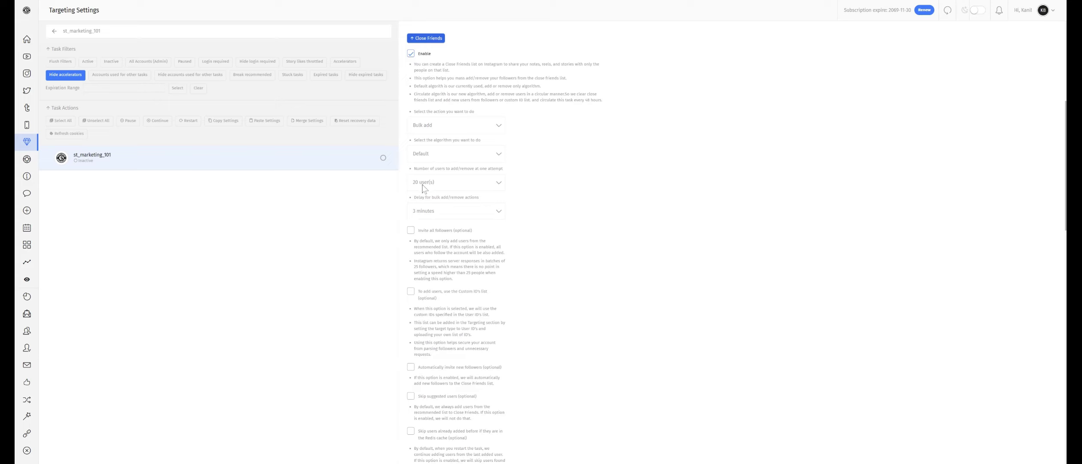
click(410, 231)
scroll(412, 301, down, 2)
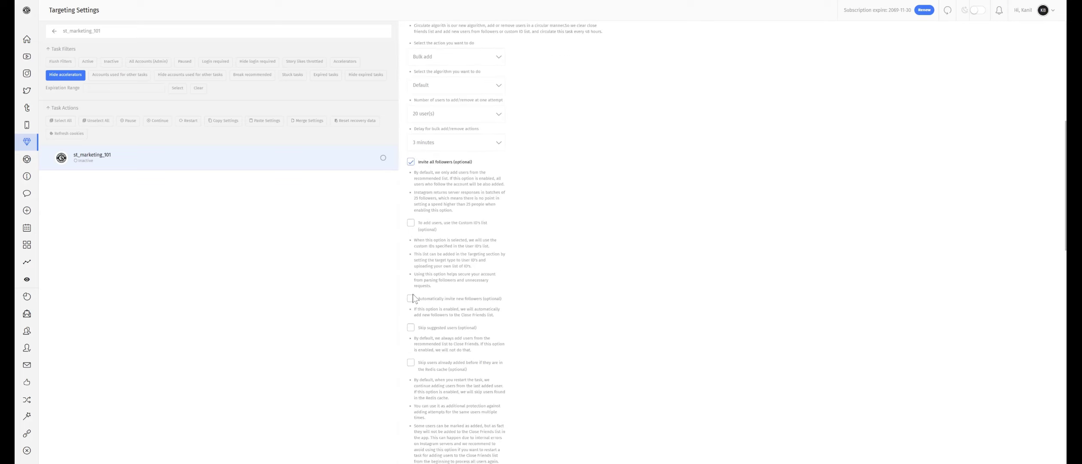
click(411, 298)
click(410, 327)
scroll(422, 303, down, 4)
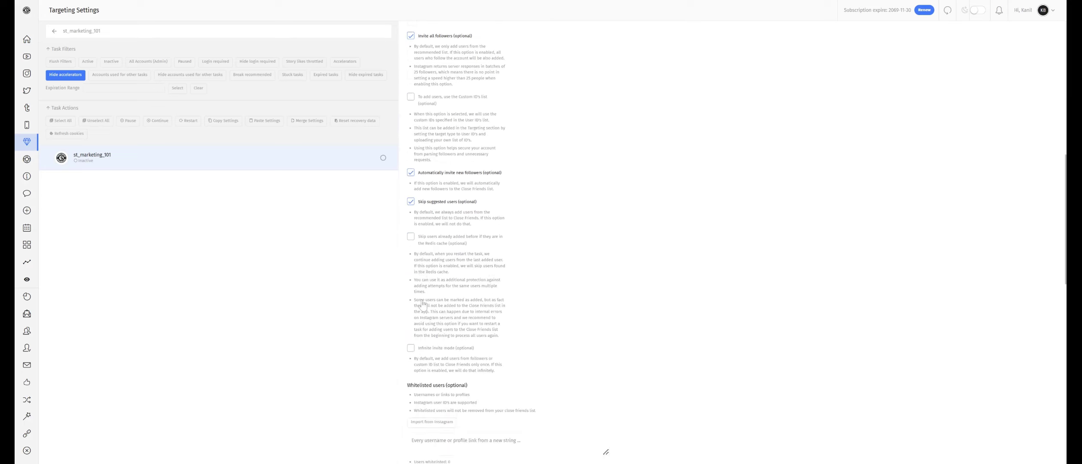
scroll(422, 304, up, 6)
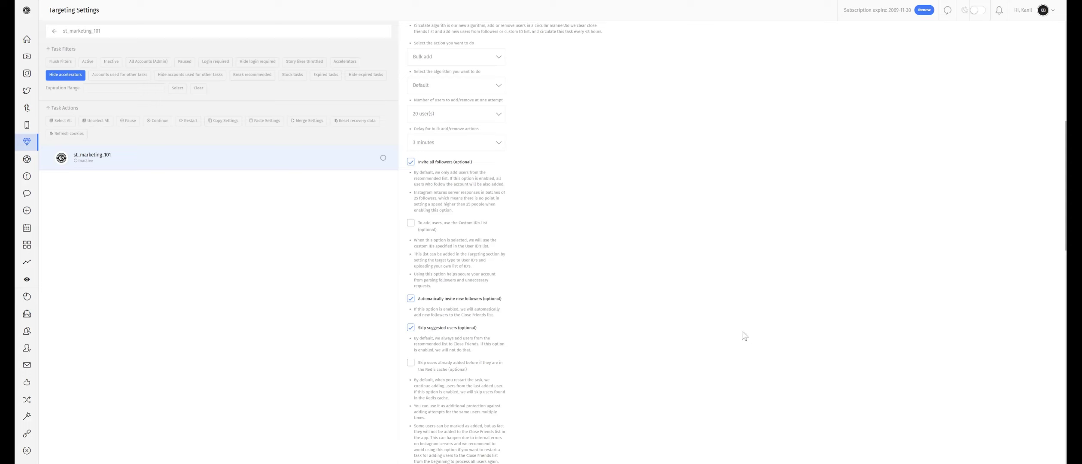
scroll(587, 338, up, 2)
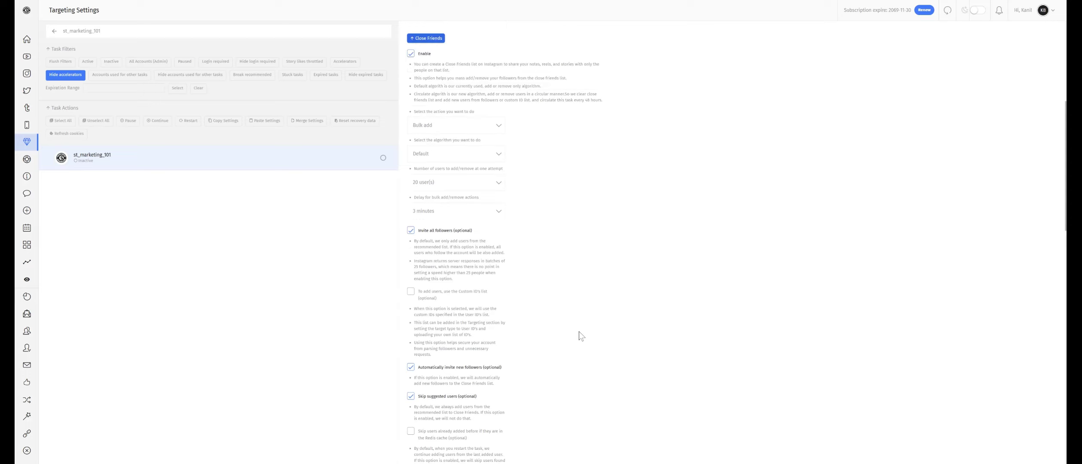